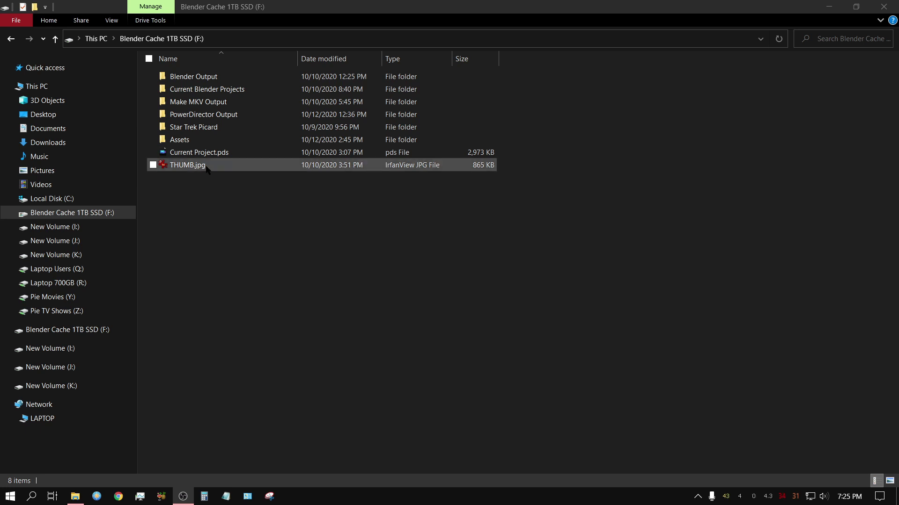
- Open Assets and check the five folders' combined properties: 430 GB, 10,144 files, 980 folders
{"action": "double_click", "coordinate": [163, 140]}
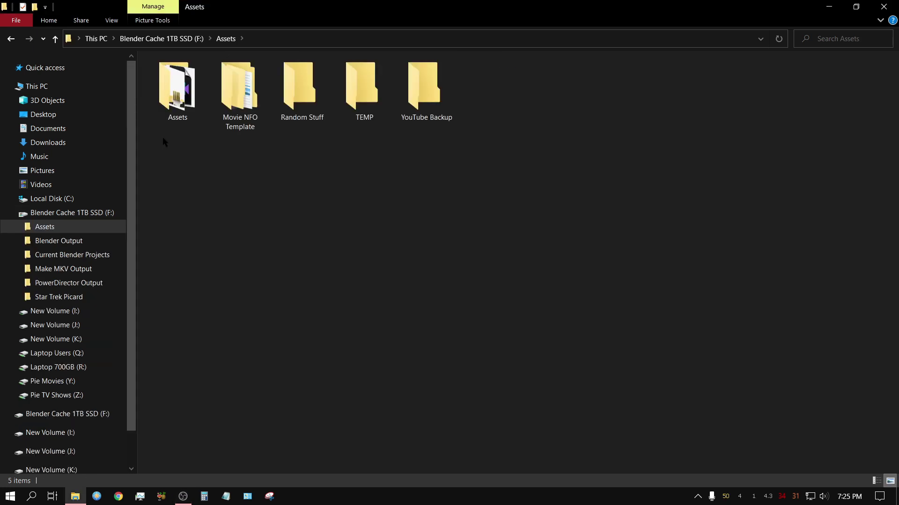
{"action": "left_click_drag", "start_coordinate": [433, 187], "coordinate": [177, 86]}
{"action": "right_click", "coordinate": [177, 86]}
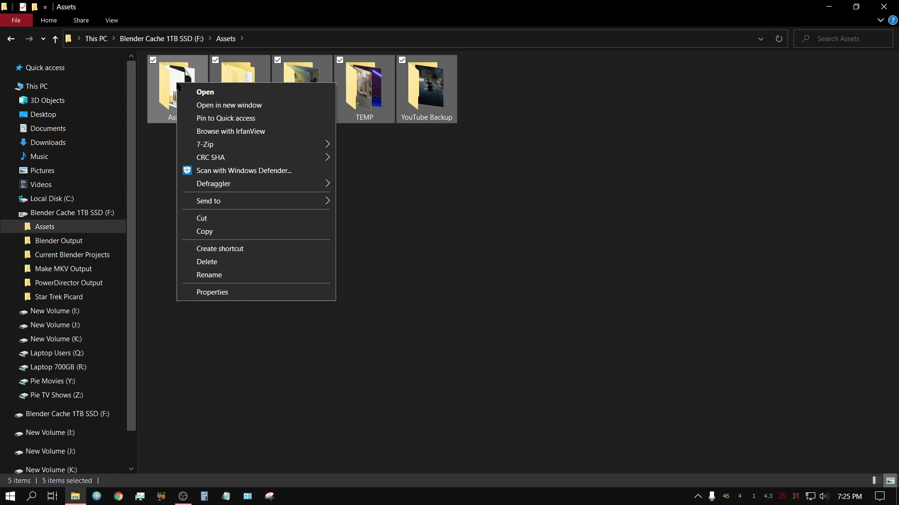
{"action": "left_click", "coordinate": [241, 293]}
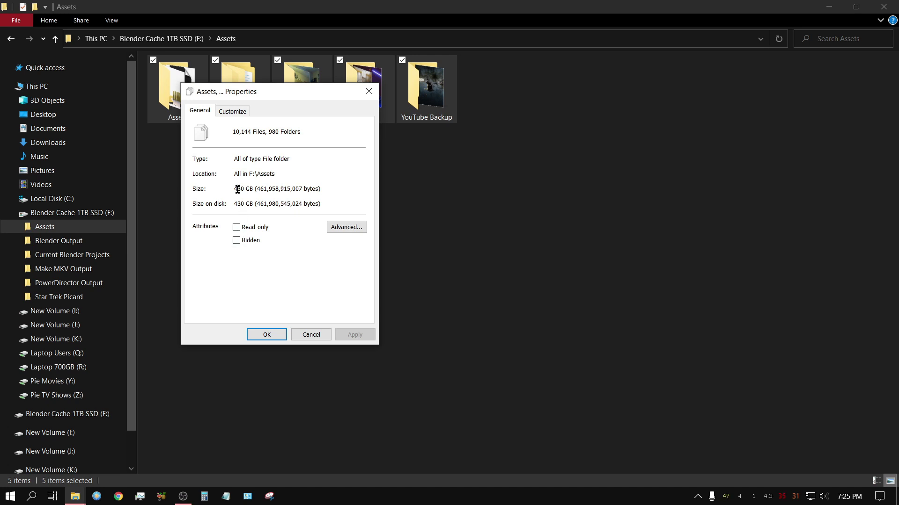
{"action": "left_click", "coordinate": [368, 91]}
{"action": "scroll", "coordinate": [67, 273], "scroll_direction": "down", "scroll_amount": 1}
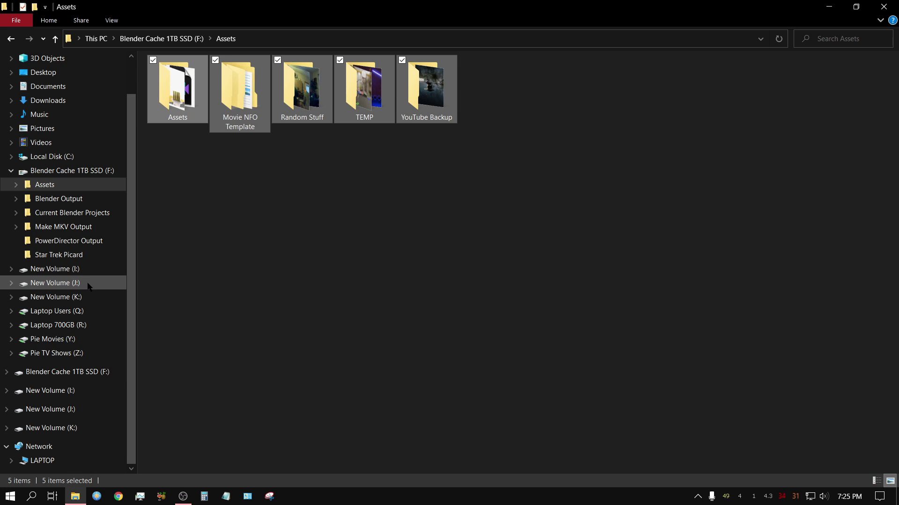
- Check that New Volumes I:, J: and K: are each empty, then close File Explorer
{"action": "left_click", "coordinate": [66, 269]}
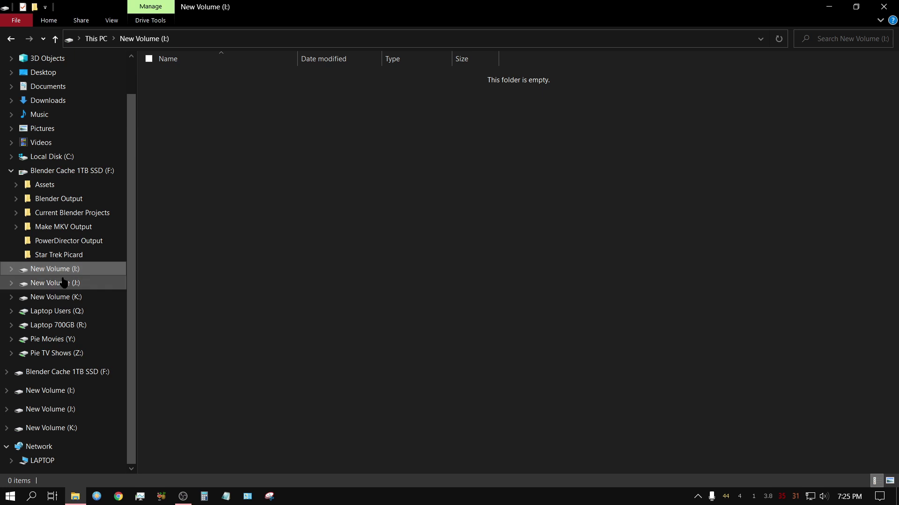
{"action": "left_click", "coordinate": [64, 283]}
{"action": "left_click", "coordinate": [63, 298]}
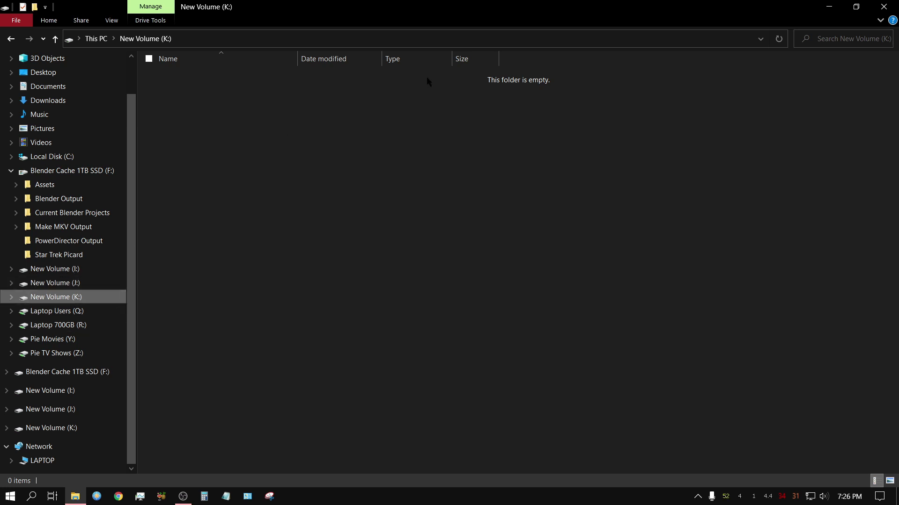
{"action": "left_click", "coordinate": [884, 7]}
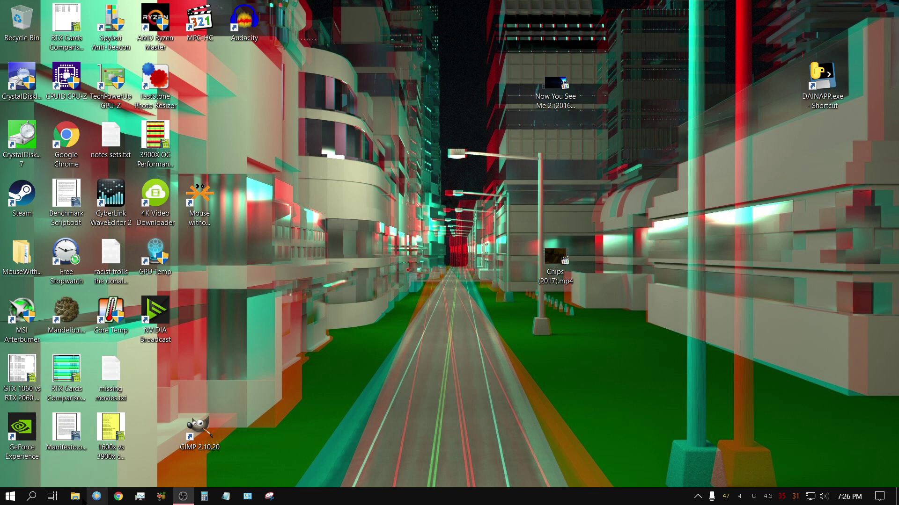
- Search for 'store', dismiss the results, briefly view This PC, then reopen the search panel
{"action": "left_click", "coordinate": [33, 497]}
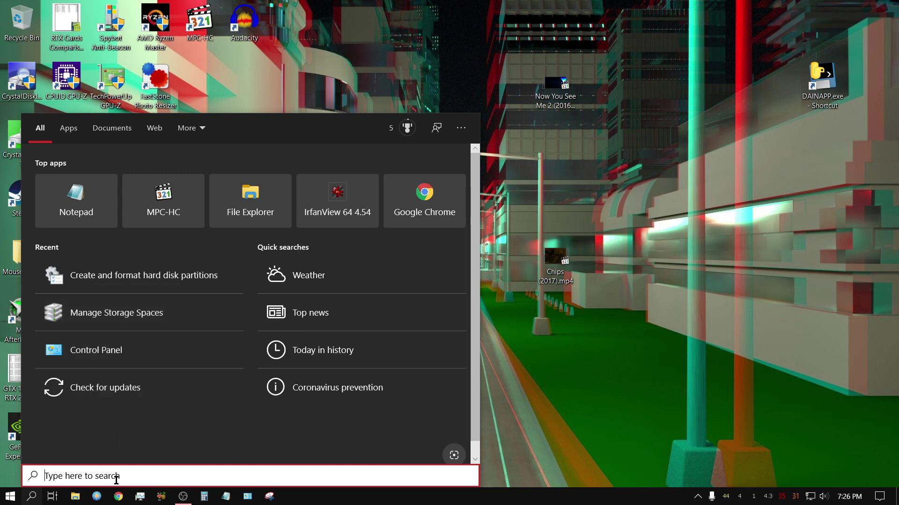
{"action": "type", "text": "st"}
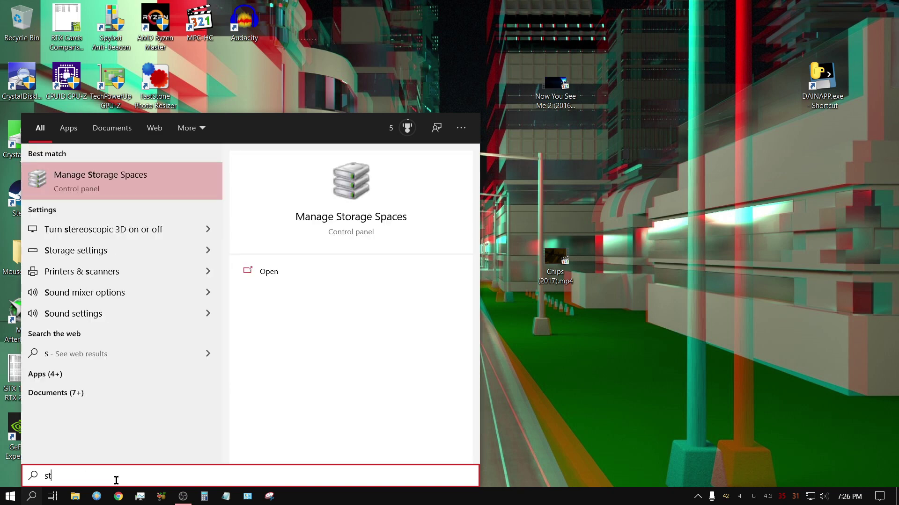
{"action": "type", "text": "ore"}
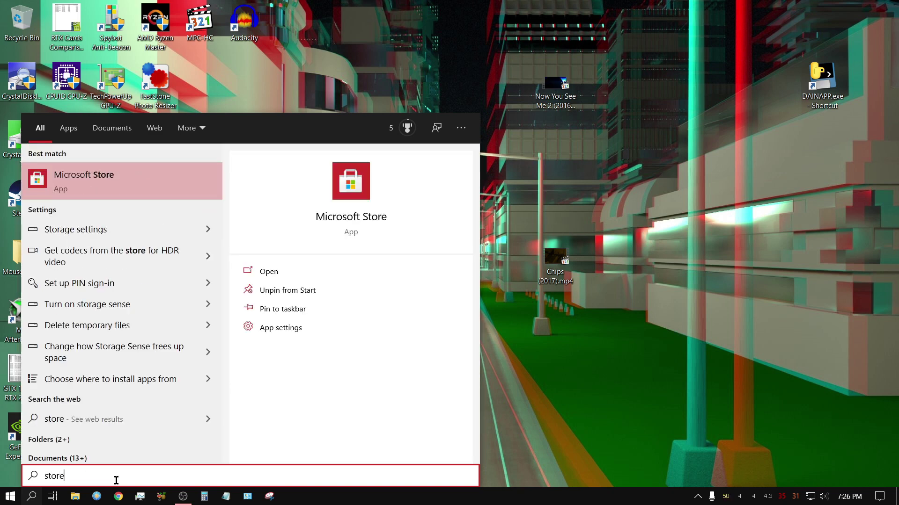
{"action": "key", "text": "BackSpace"}
{"action": "key", "text": "BackSpace"}
{"action": "key", "text": "BackSpace"}
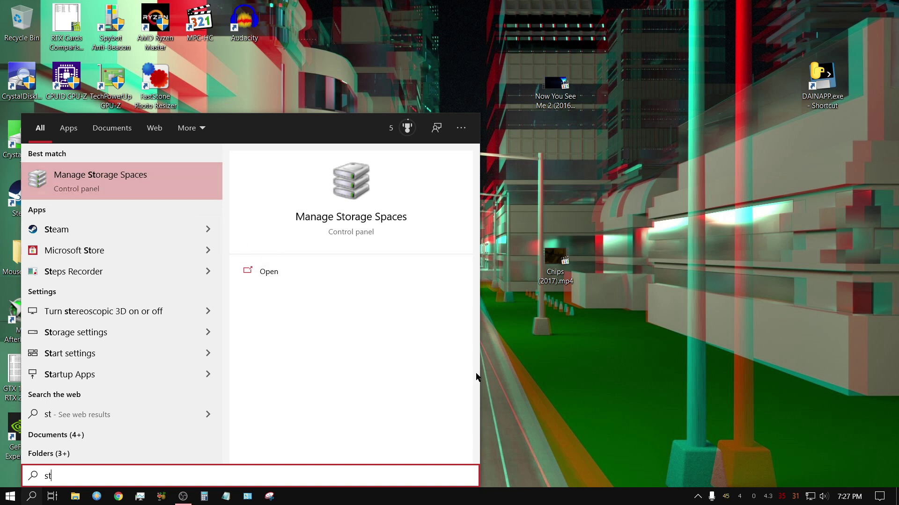
{"action": "left_click", "coordinate": [538, 390]}
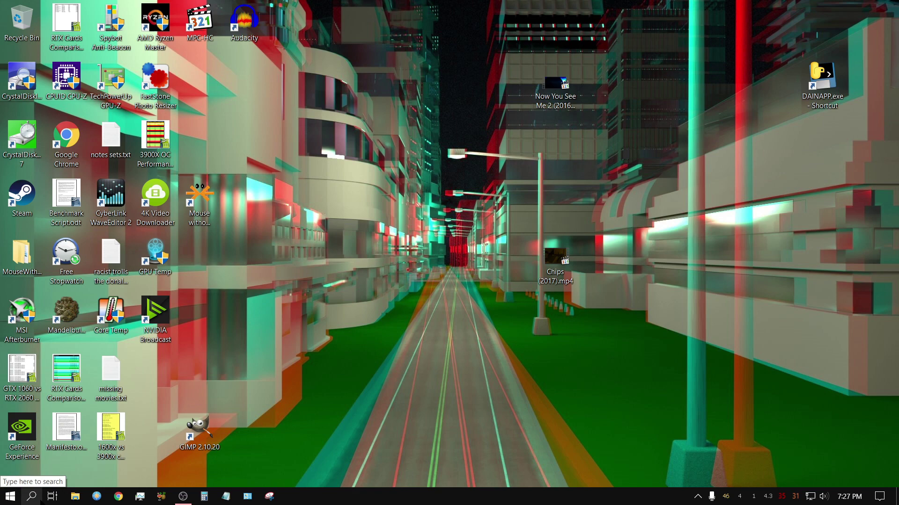
{"action": "left_click", "coordinate": [75, 496]}
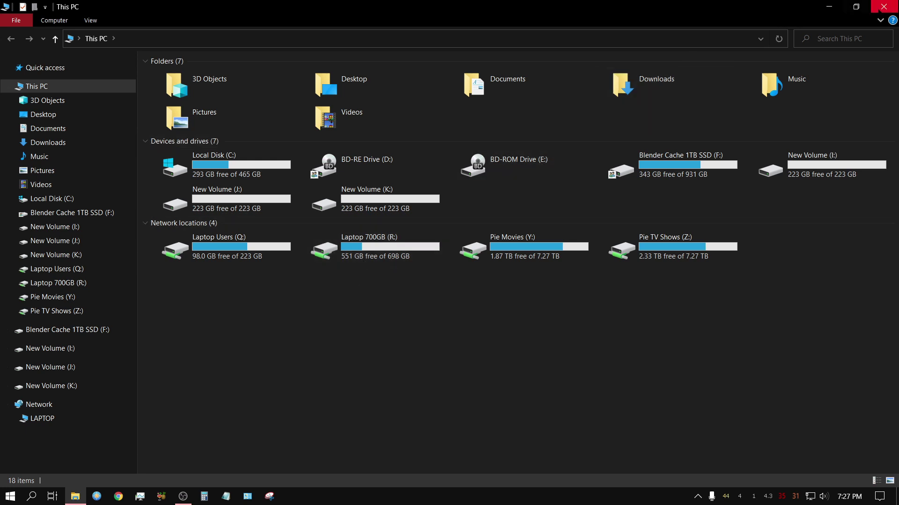
{"action": "left_click", "coordinate": [883, 7]}
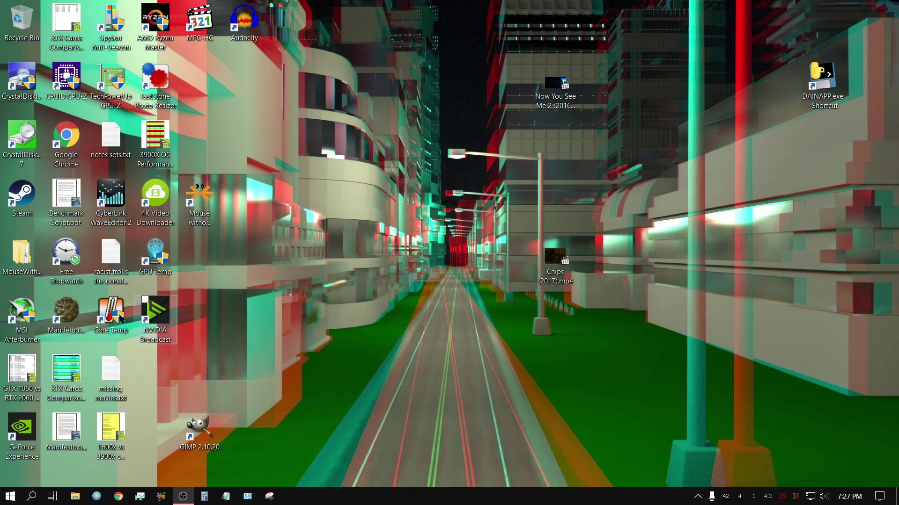
{"action": "left_click", "coordinate": [33, 494]}
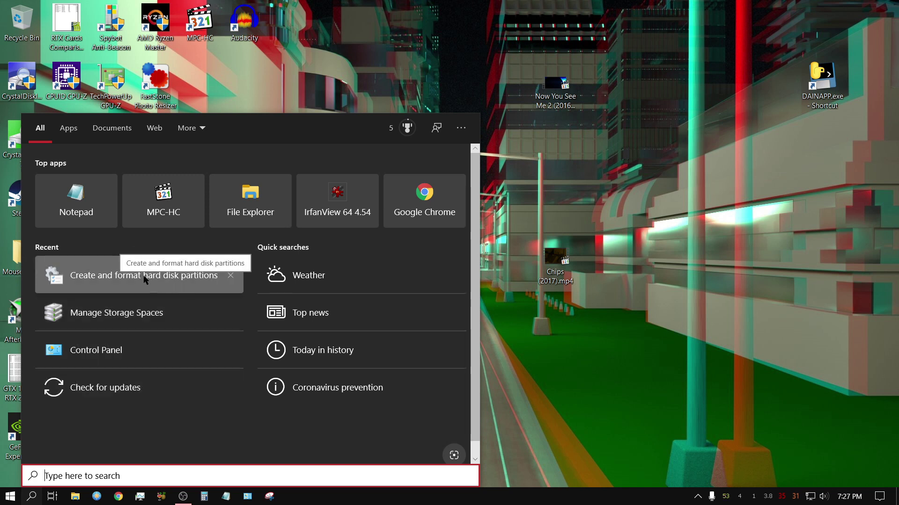
- Launch 'Create and format hard disk partitions' maximized and bring up the menu for New Volume (I:)
{"action": "left_click", "coordinate": [105, 279]}
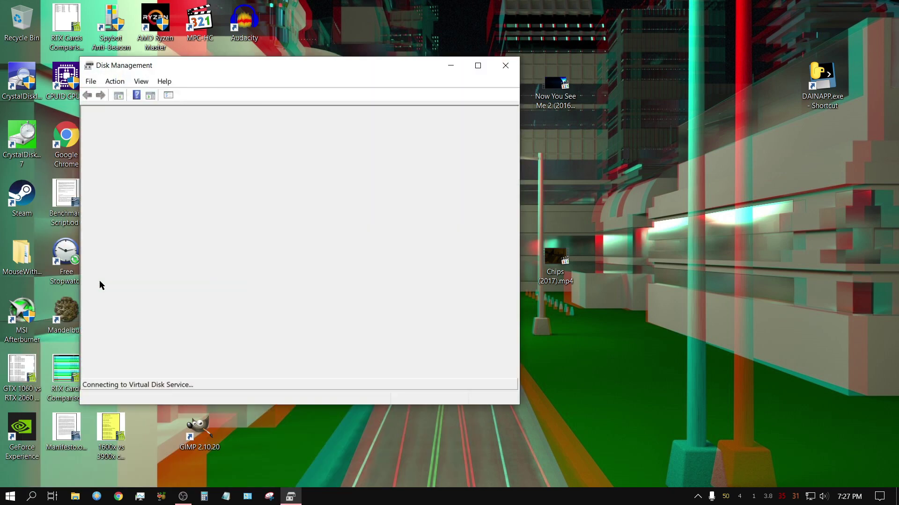
{"action": "left_click", "coordinate": [477, 66]}
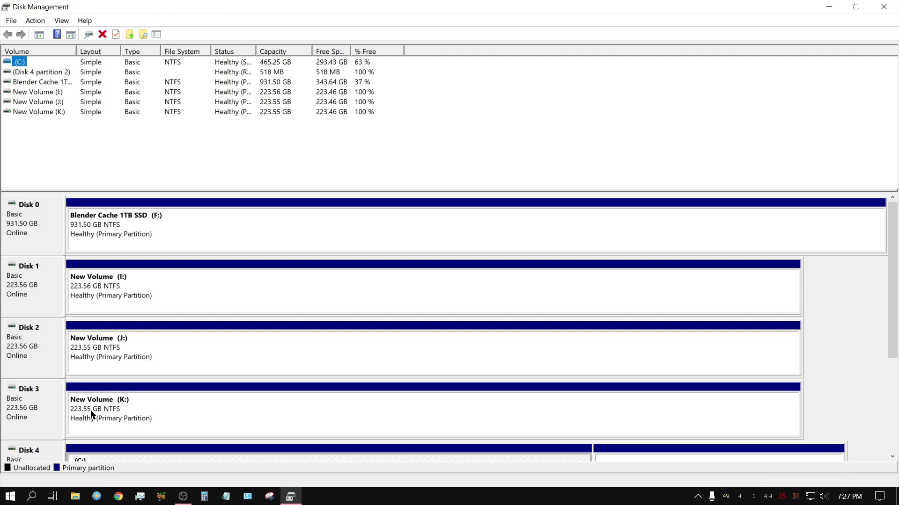
{"action": "right_click", "coordinate": [130, 289]}
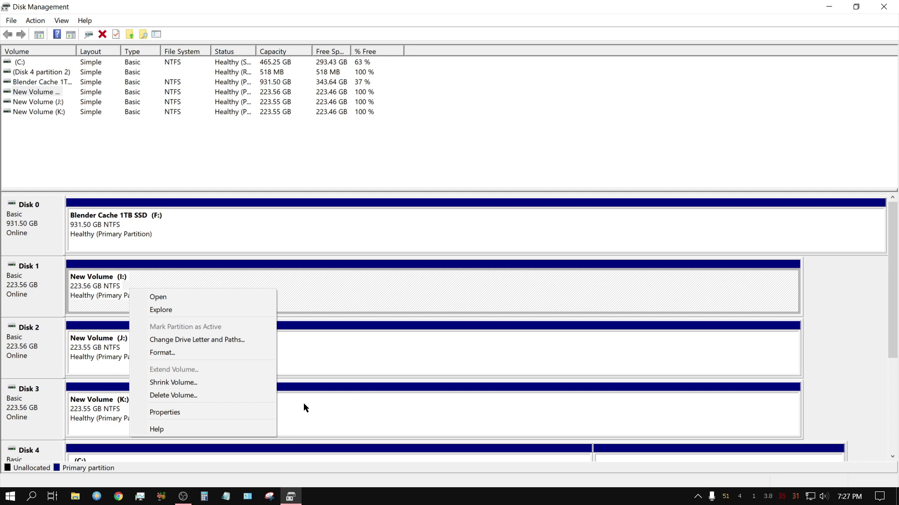
- Delete New Volumes I:, J: and K:, leaving Disks 1–3 as 223.56 GB unallocated
{"action": "right_click", "coordinate": [311, 277]}
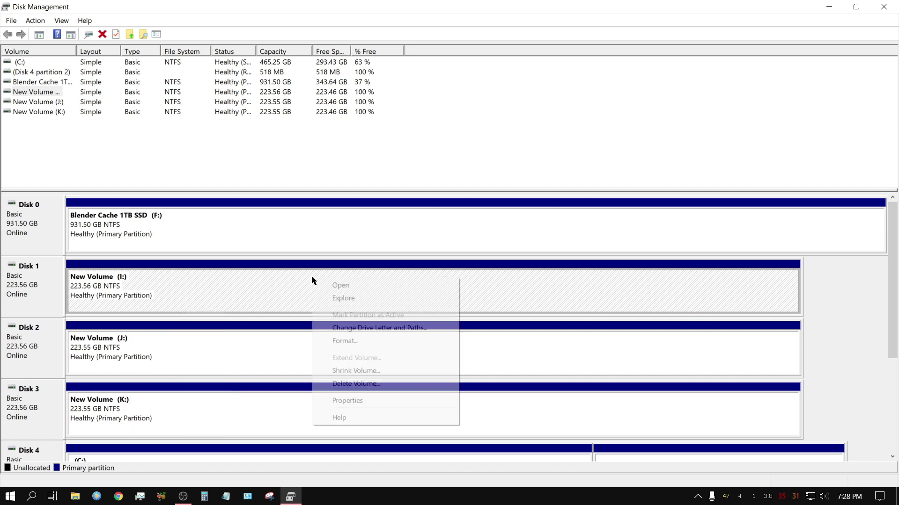
{"action": "left_click", "coordinate": [344, 382]}
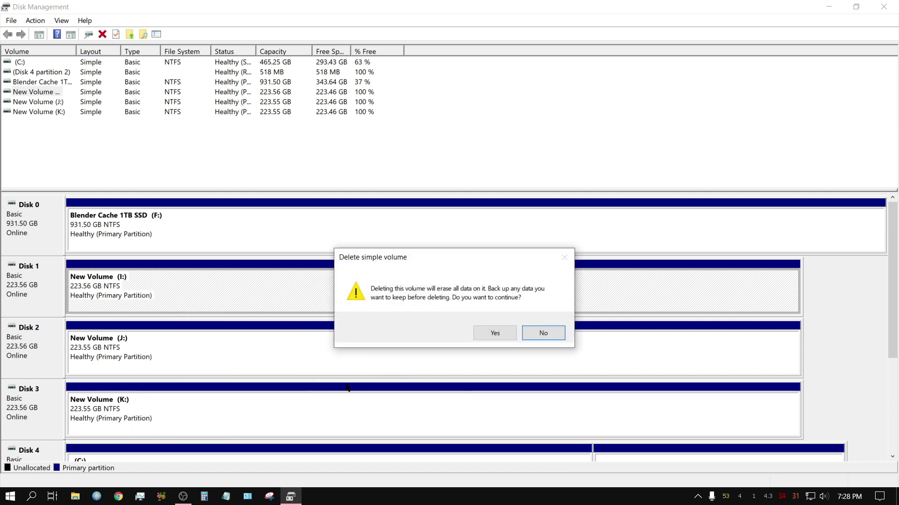
{"action": "left_click", "coordinate": [492, 334]}
{"action": "right_click", "coordinate": [260, 357]}
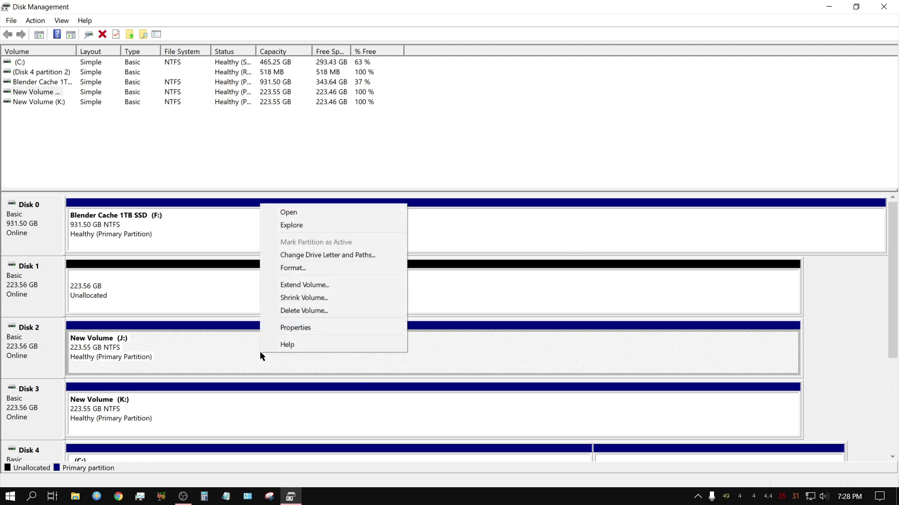
{"action": "left_click", "coordinate": [312, 312]}
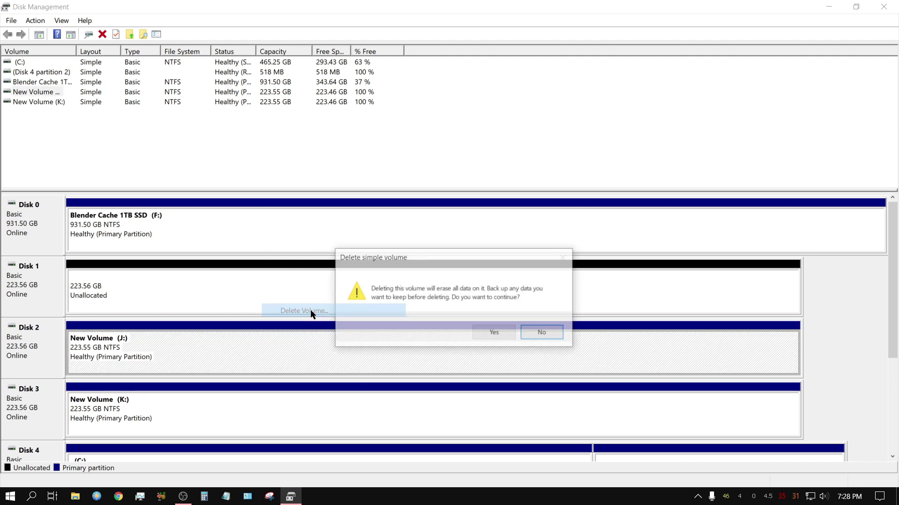
{"action": "left_click", "coordinate": [480, 334]}
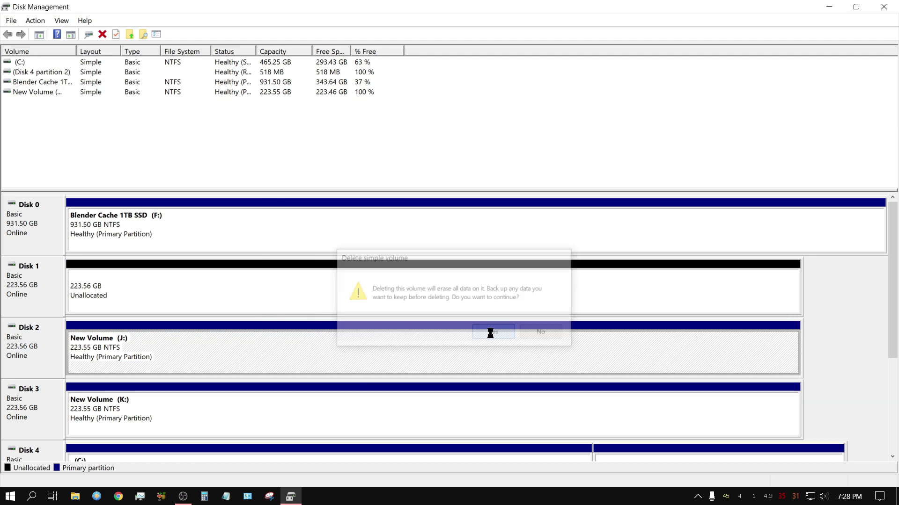
{"action": "right_click", "coordinate": [272, 416]}
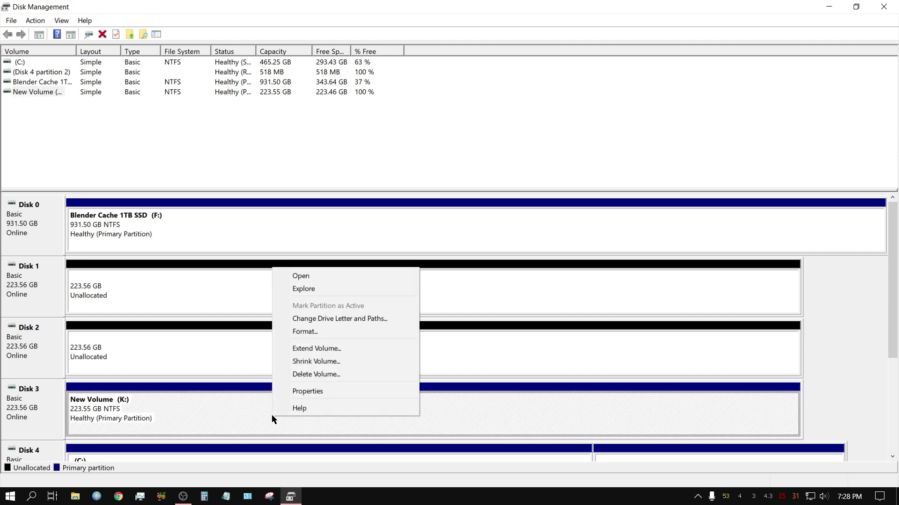
{"action": "left_click", "coordinate": [312, 377]}
{"action": "left_click", "coordinate": [486, 334]}
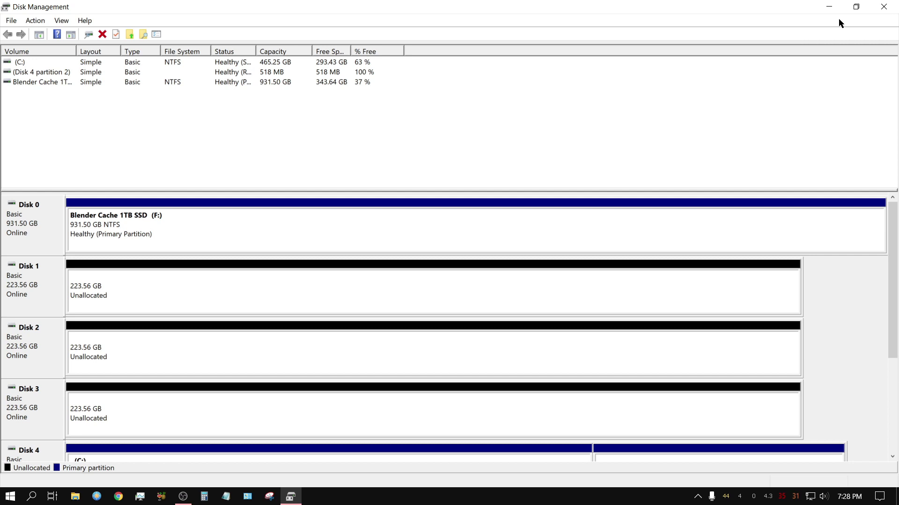
- Close Disk Management, glance at the Start menu power options without using them, then reopen search
{"action": "left_click", "coordinate": [879, 12]}
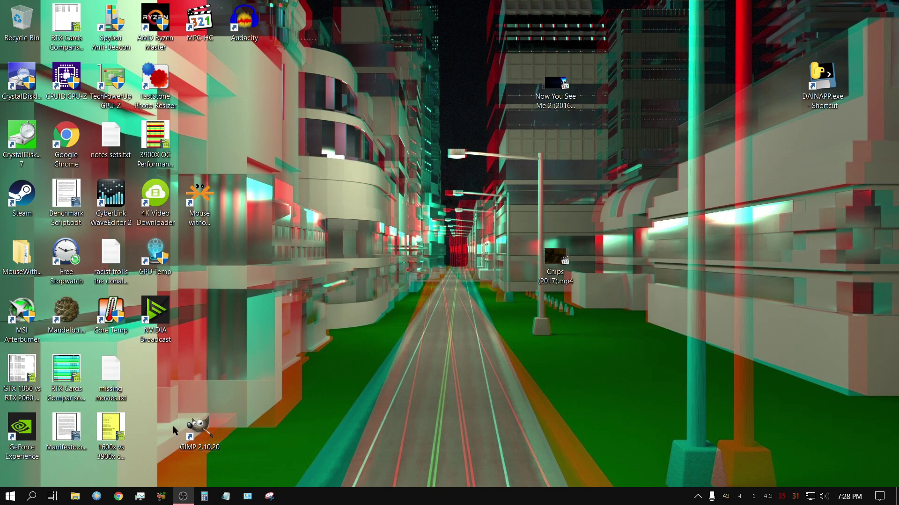
{"action": "left_click", "coordinate": [10, 496]}
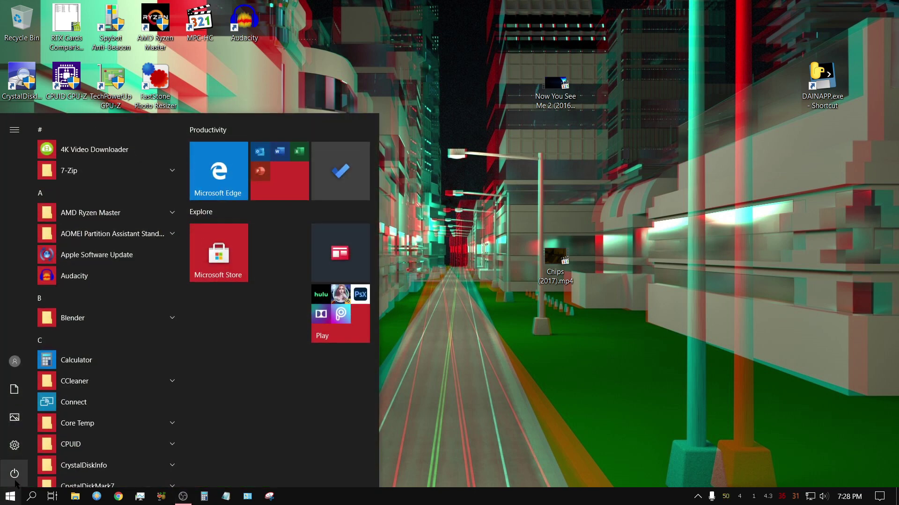
{"action": "left_click", "coordinate": [16, 483]}
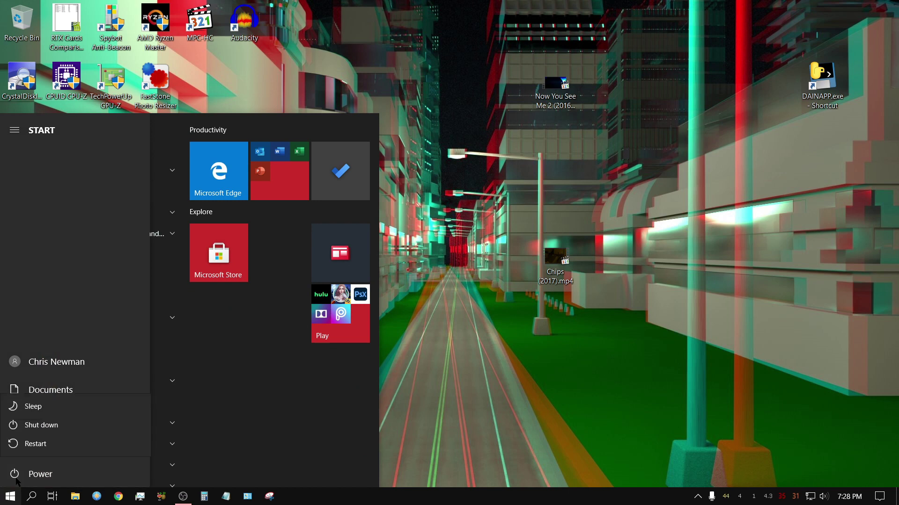
{"action": "left_click", "coordinate": [875, 421]}
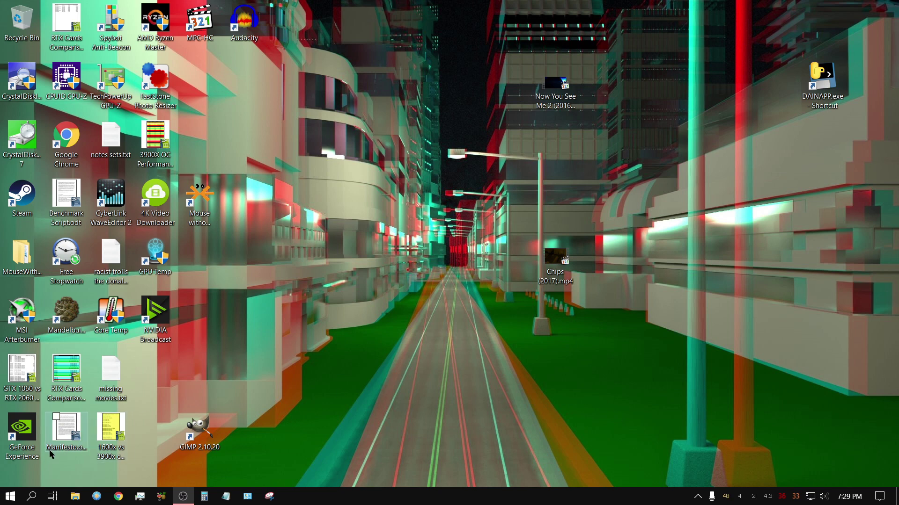
{"action": "left_click", "coordinate": [32, 497]}
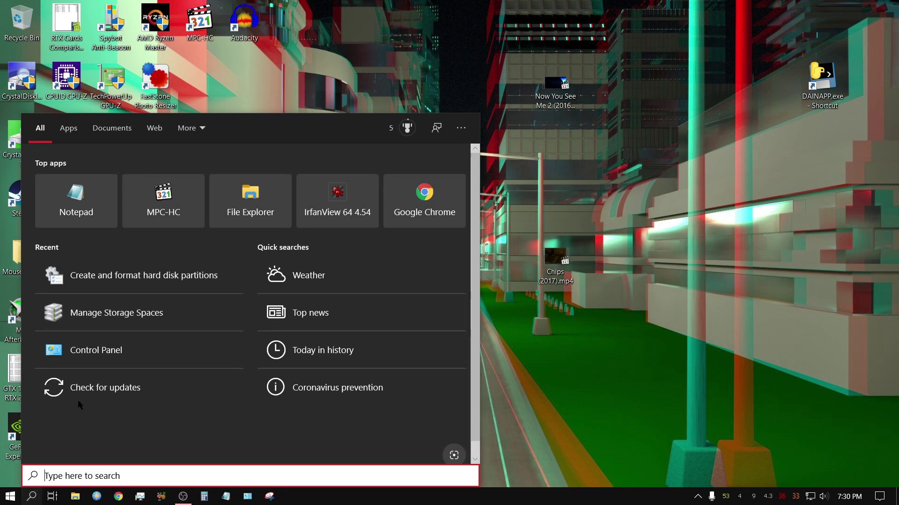
- Open Manage Storage Spaces full-screen and create a pool from Disks 1–3, excluding formatted drives
{"action": "left_click", "coordinate": [129, 316]}
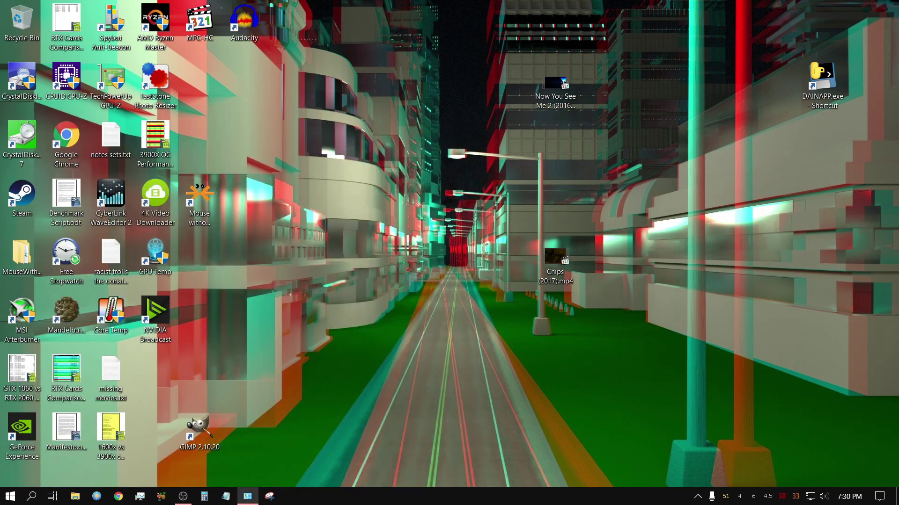
{"action": "left_click_drag", "start_coordinate": [749, 161], "coordinate": [384, 30]}
{"action": "left_click", "coordinate": [571, 30]}
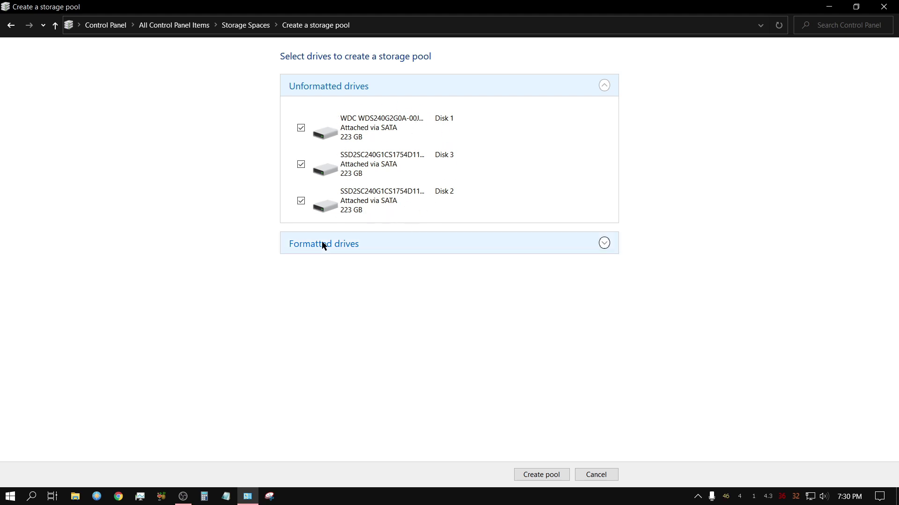
{"action": "left_click", "coordinate": [603, 243]}
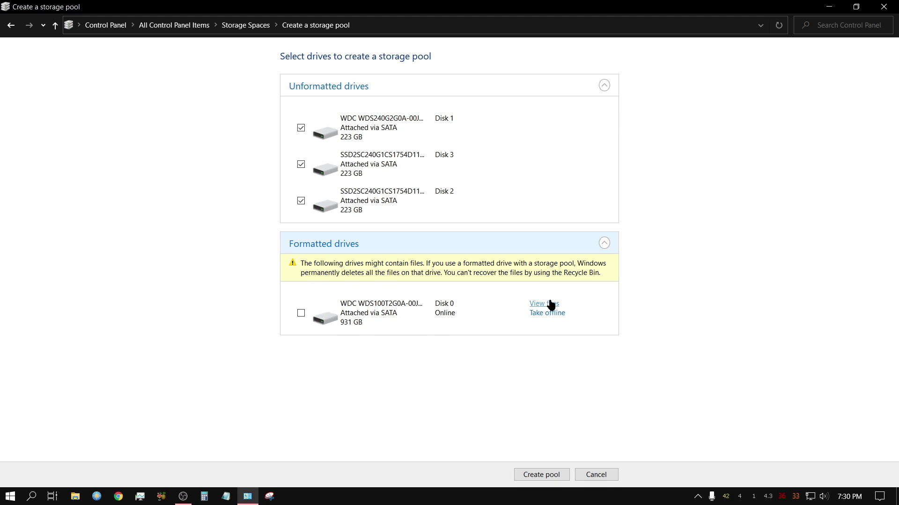
{"action": "left_click", "coordinate": [605, 244]}
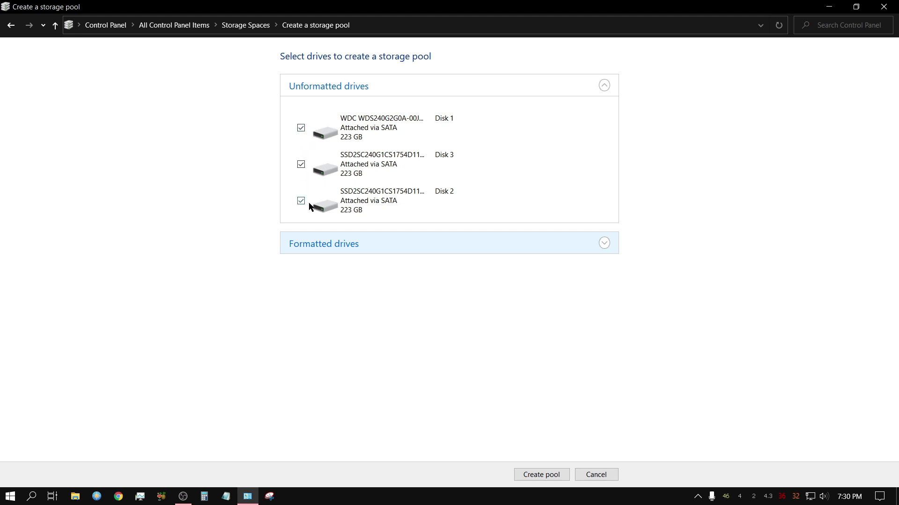
{"action": "left_click", "coordinate": [542, 476]}
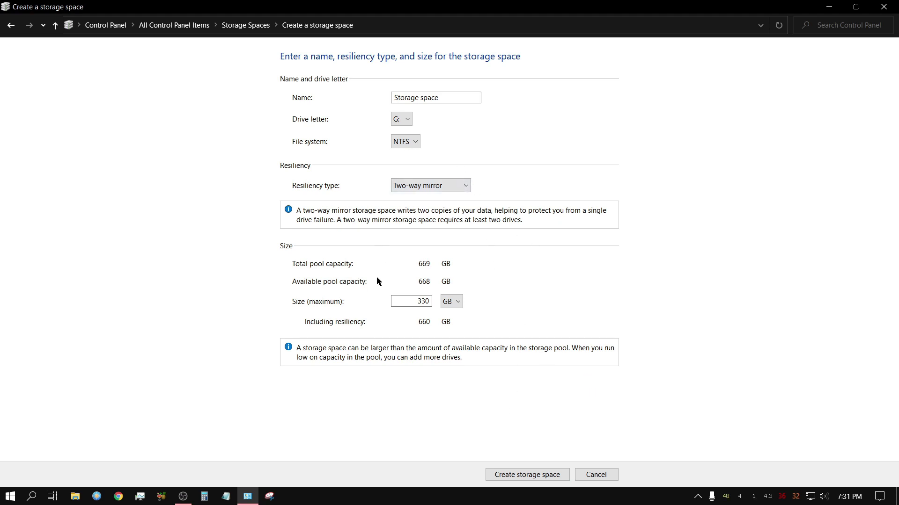
- Replace the default space name with 'Blender Assets' and choose drive letter H:
{"action": "left_click", "coordinate": [448, 96]}
{"action": "mouse_move", "coordinate": [447, 98]}
{"action": "left_mouse_down"}
{"action": "mouse_move", "coordinate": [393, 98]}
{"action": "mouse_move", "coordinate": [448, 108]}
{"action": "left_mouse_up"}
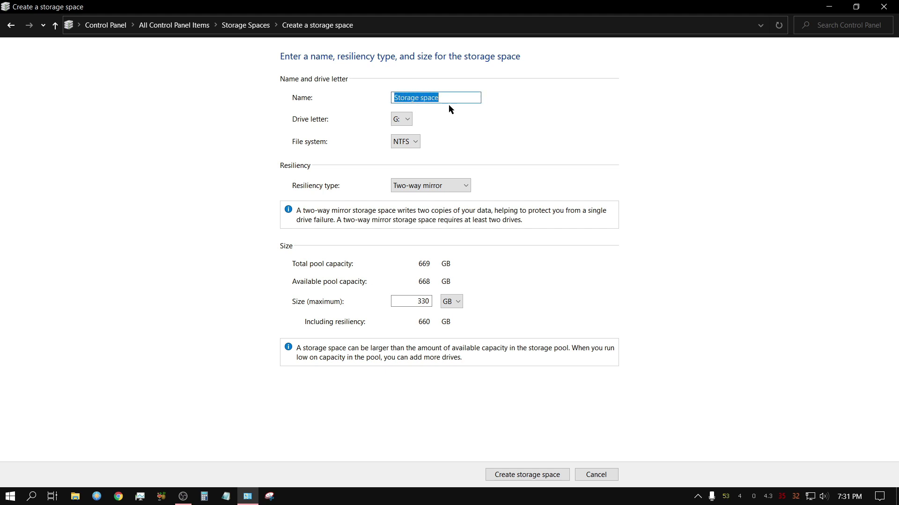
{"action": "type", "text": "Blender Assets"}
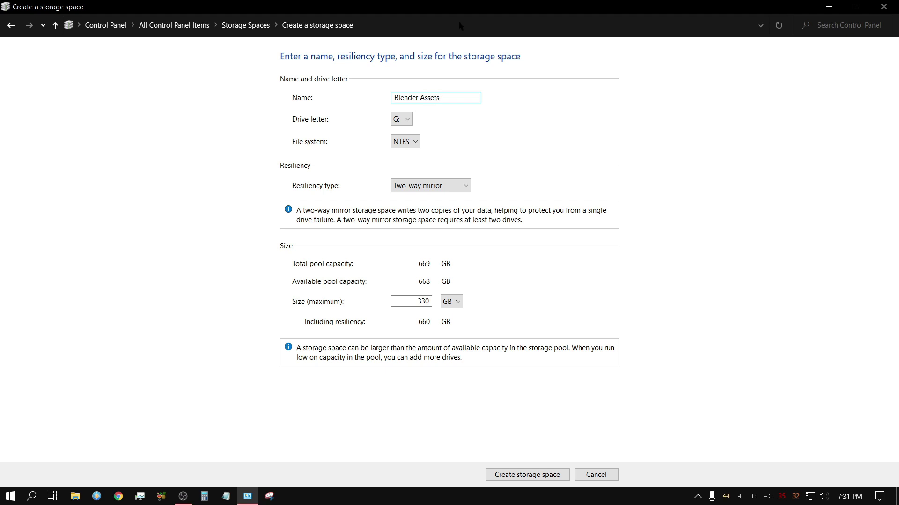
{"action": "left_click", "coordinate": [406, 119]}
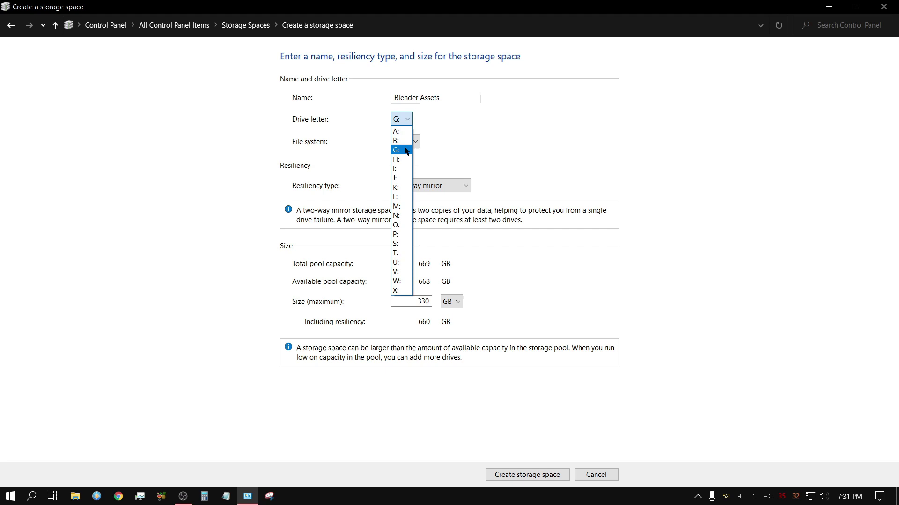
{"action": "left_click", "coordinate": [401, 160]}
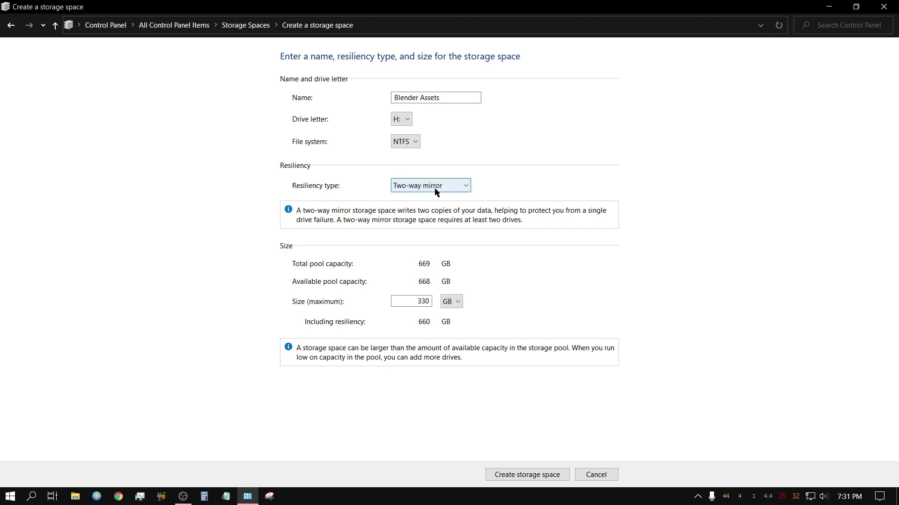
- Set resiliency to Three-way mirror, which drops the size to an invalid 0.00 GB
{"action": "left_click", "coordinate": [466, 192]}
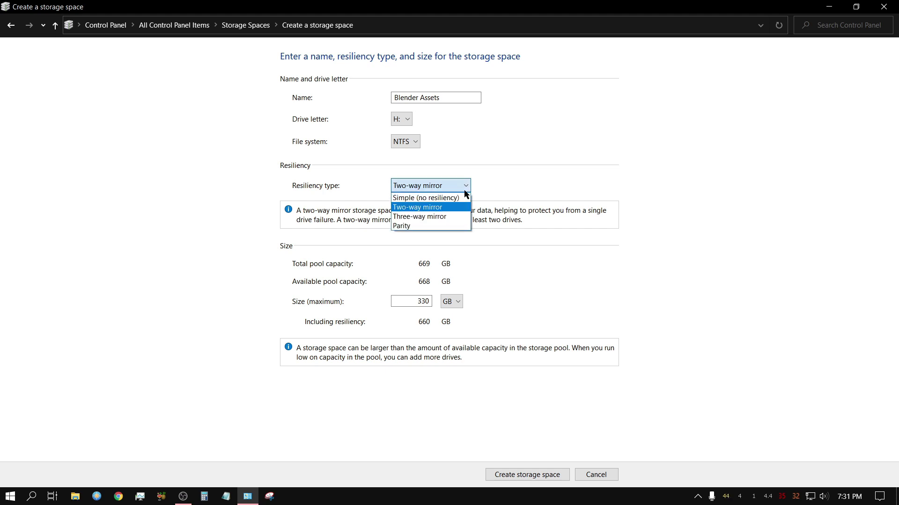
{"action": "left_click", "coordinate": [443, 218]}
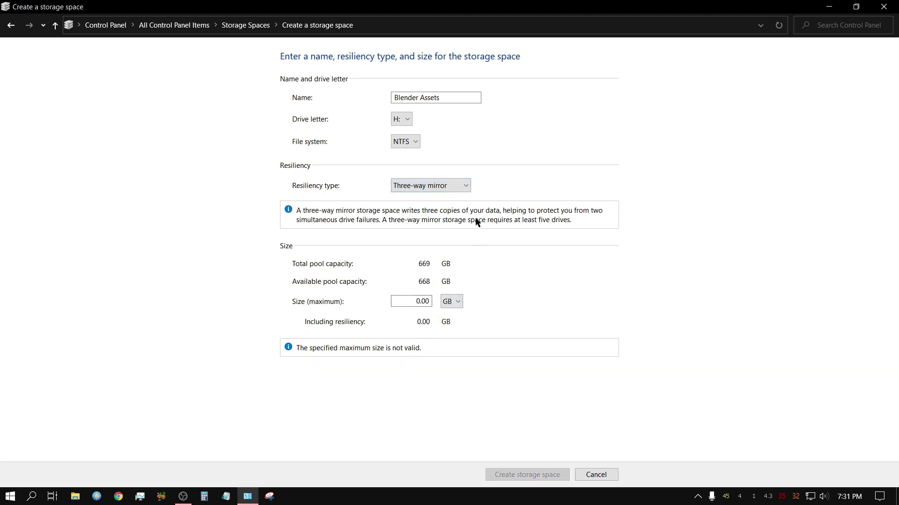
{"action": "left_click", "coordinate": [464, 190]}
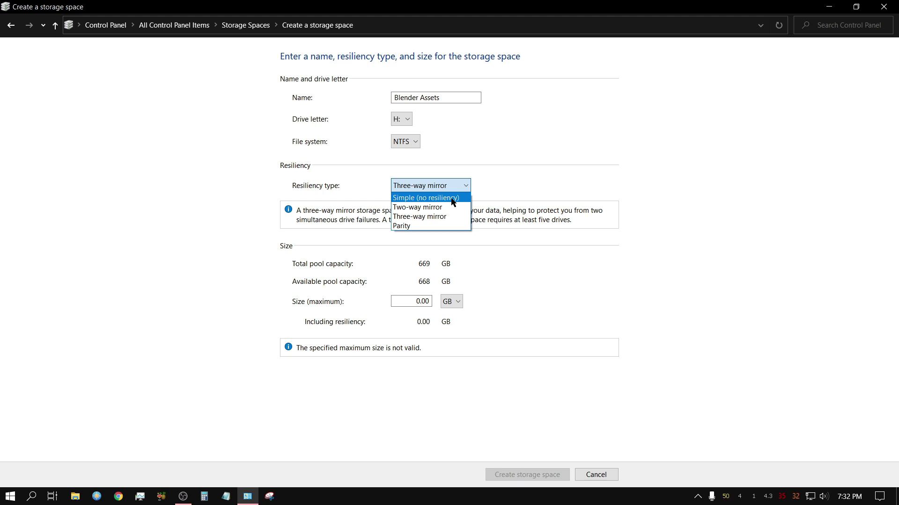
- Compare Simple (665 GB) with Parity (442 GB), settling on Simple (no resiliency)
{"action": "left_click", "coordinate": [452, 198]}
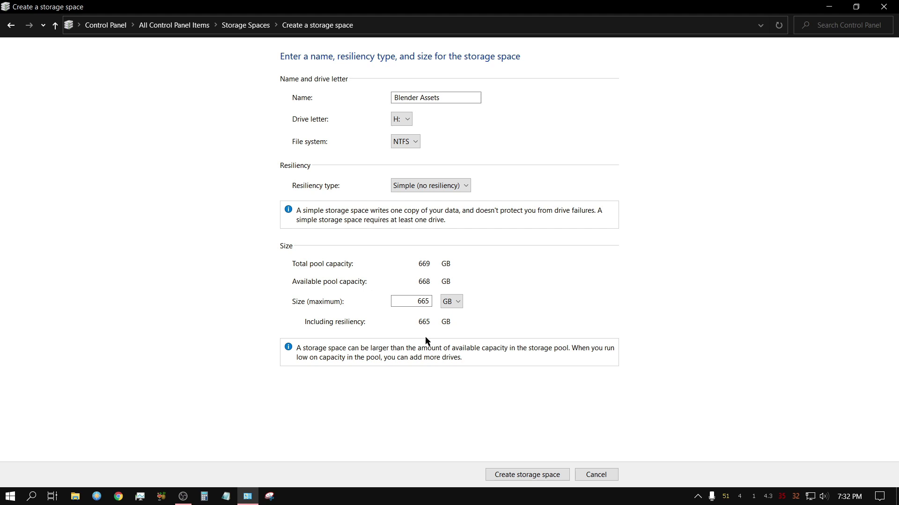
{"action": "left_click", "coordinate": [470, 189]}
{"action": "left_click", "coordinate": [443, 226]}
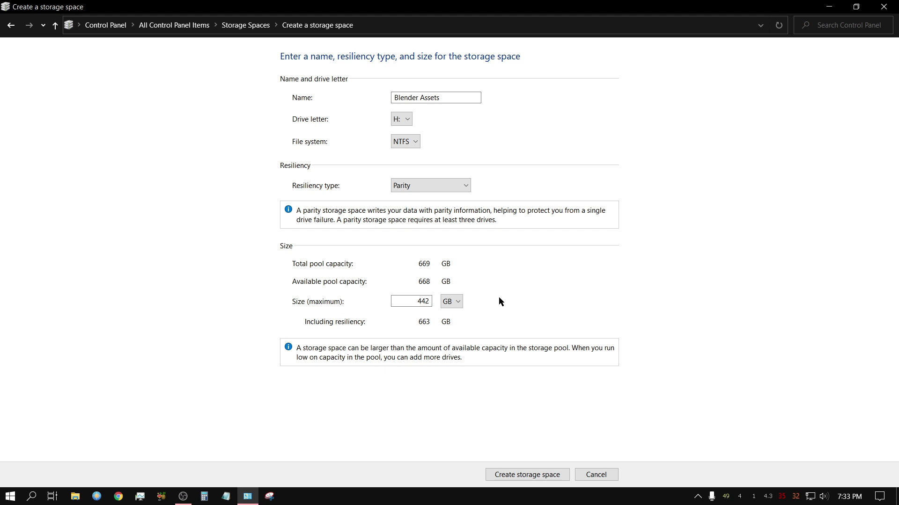
{"action": "left_click", "coordinate": [445, 187]}
{"action": "left_click", "coordinate": [432, 198]}
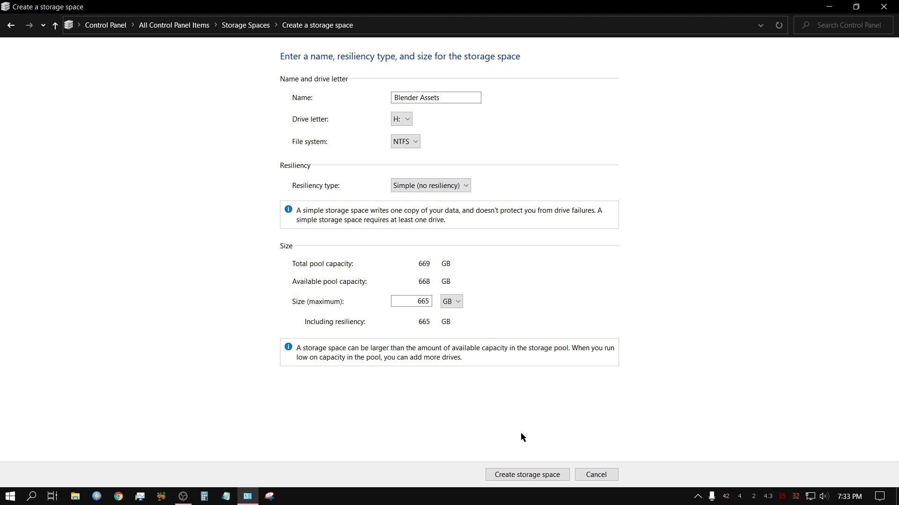
- Create the 665 GB Blender Assets (H:) space and list the pool's three physical drives
{"action": "left_click", "coordinate": [525, 475]}
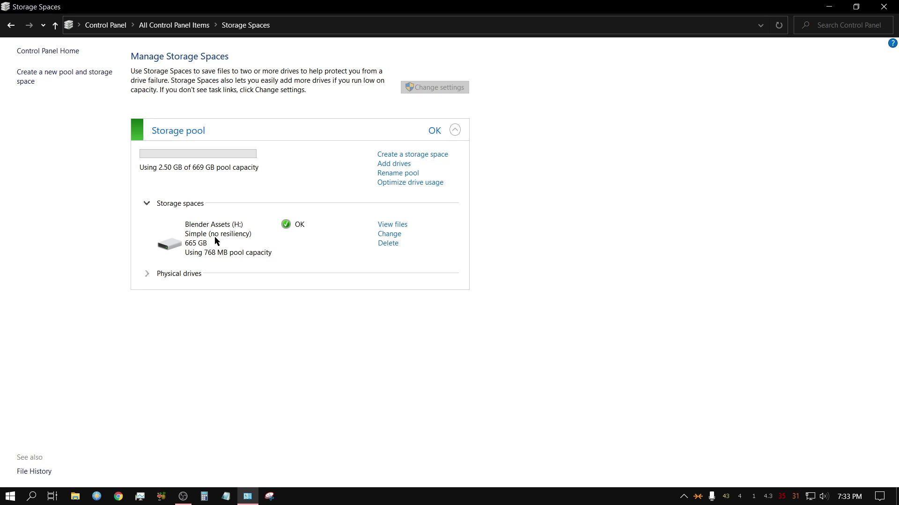
{"action": "left_click", "coordinate": [145, 273]}
{"action": "scroll", "coordinate": [247, 437], "scroll_direction": "down", "scroll_amount": 1}
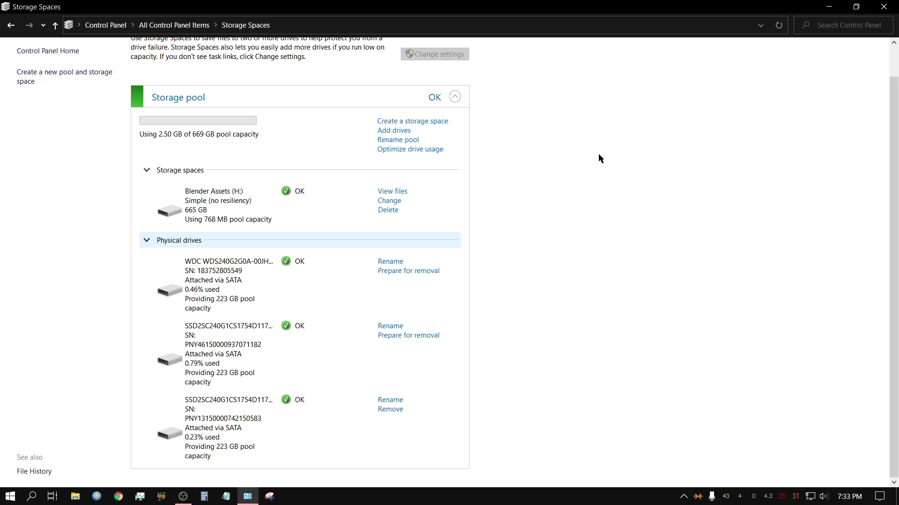
- Open Blender Assets (H:) in File Explorer and check its properties: NTFS, 664 GB capacity
{"action": "left_click", "coordinate": [882, 7]}
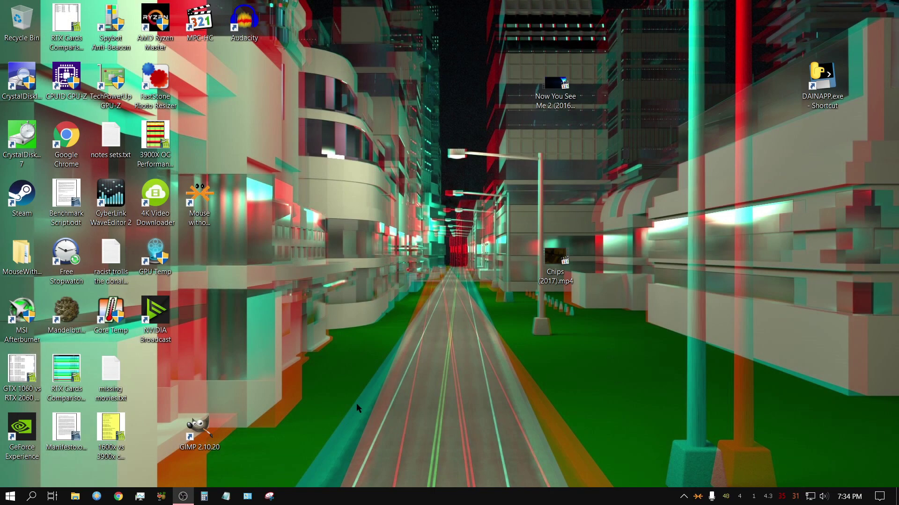
{"action": "left_click", "coordinate": [74, 499]}
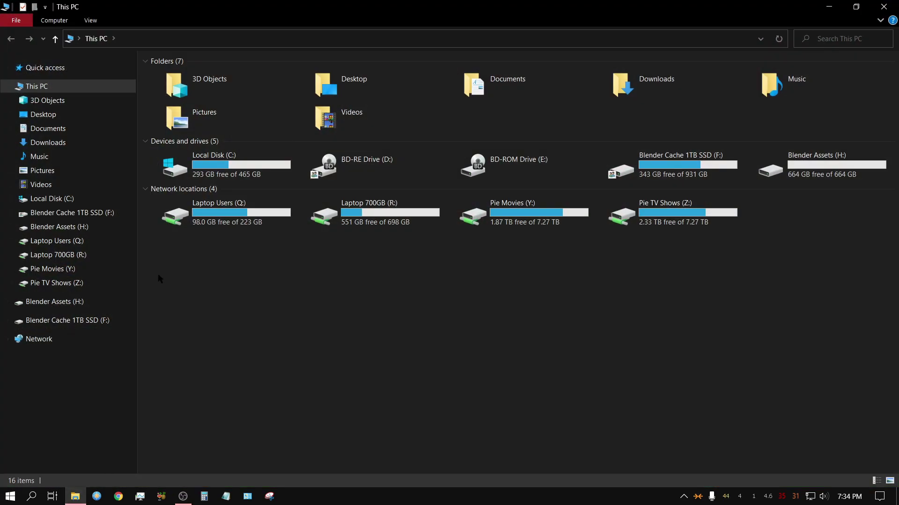
{"action": "left_click", "coordinate": [62, 227]}
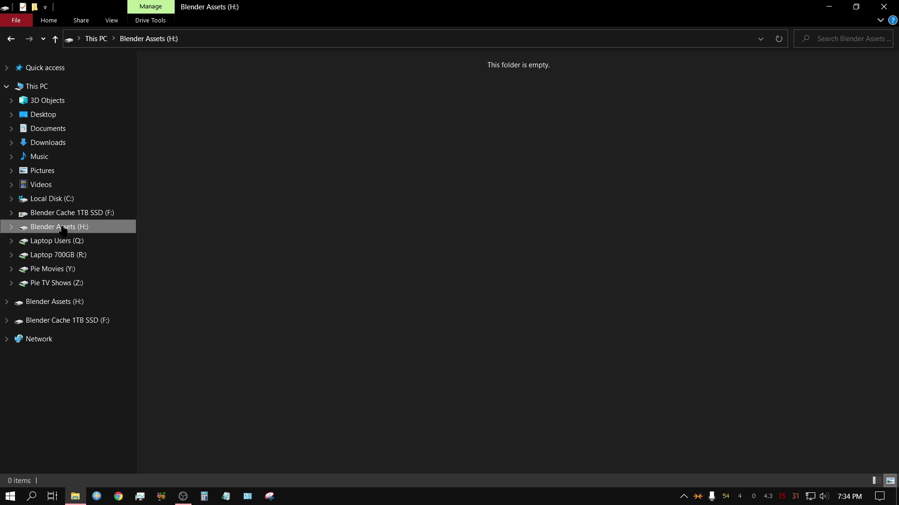
{"action": "right_click", "coordinate": [63, 230]}
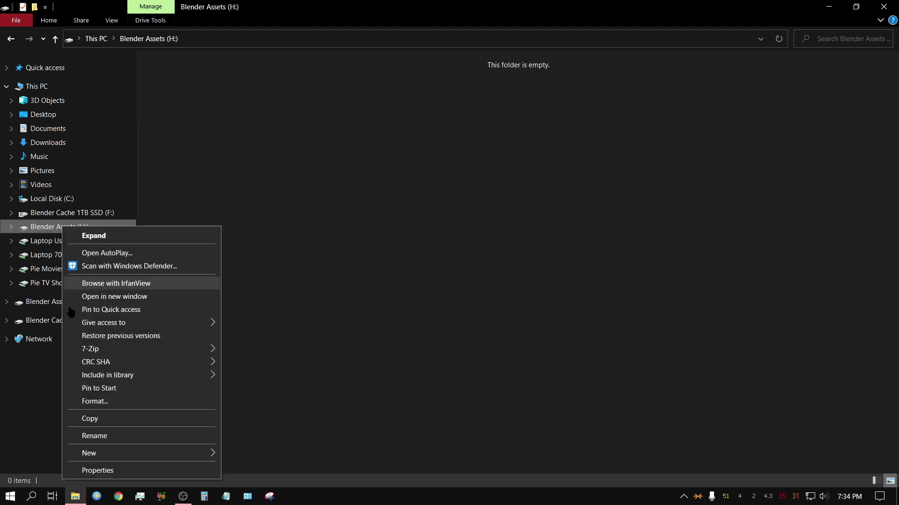
{"action": "left_click", "coordinate": [119, 469]}
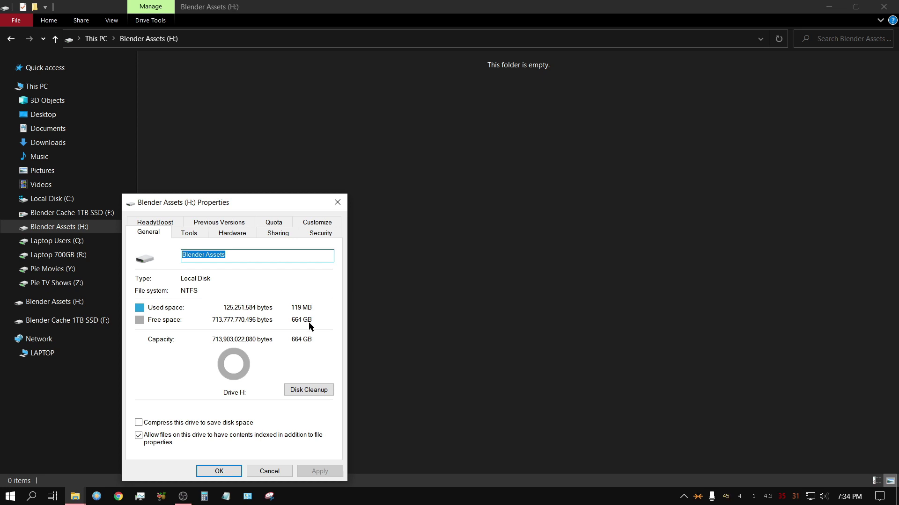
{"action": "left_click", "coordinate": [337, 202]}
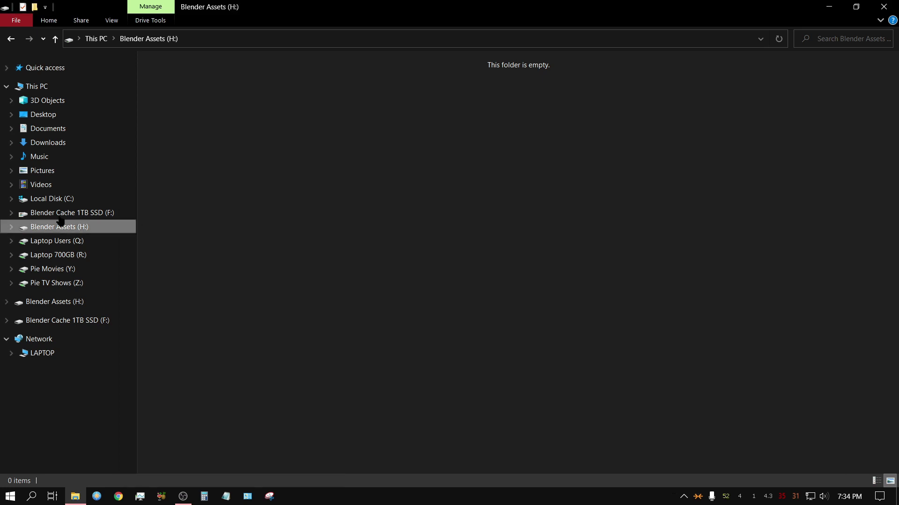
- Copy all five folders from the Assets folder on Blender Cache 1TB SSD (F:)
{"action": "left_click", "coordinate": [12, 214]}
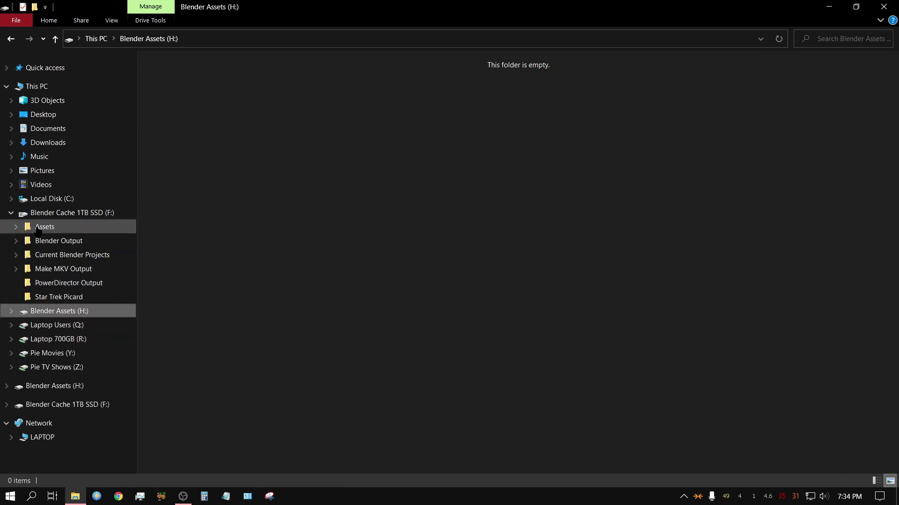
{"action": "left_click", "coordinate": [37, 229]}
{"action": "left_click_drag", "start_coordinate": [168, 169], "coordinate": [433, 75]}
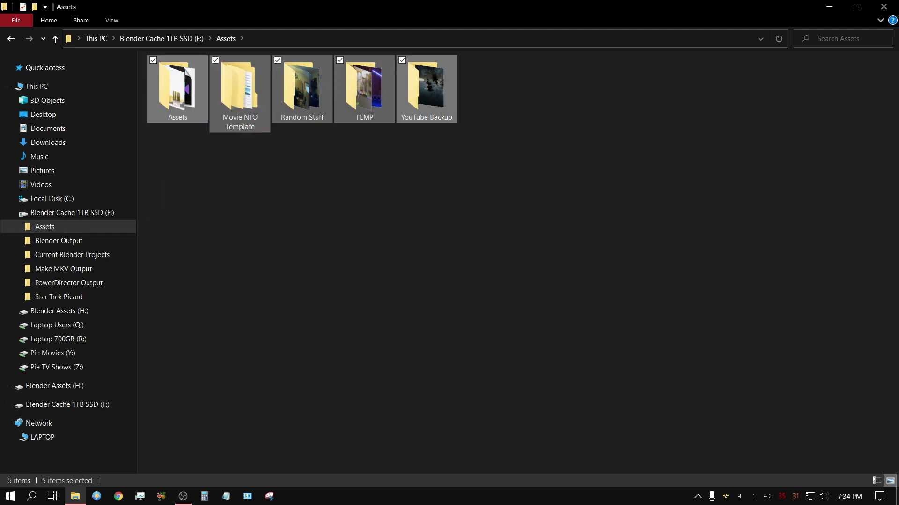
{"action": "right_click", "coordinate": [424, 78]}
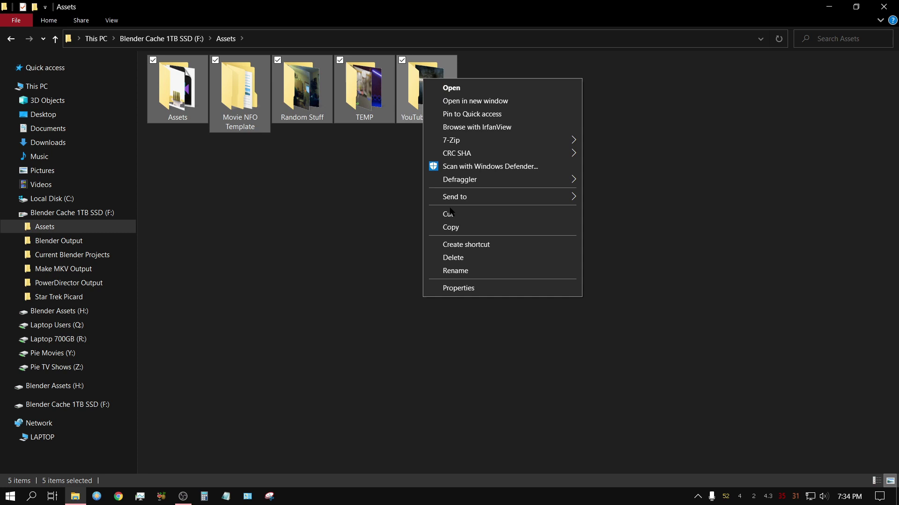
{"action": "left_click", "coordinate": [454, 228]}
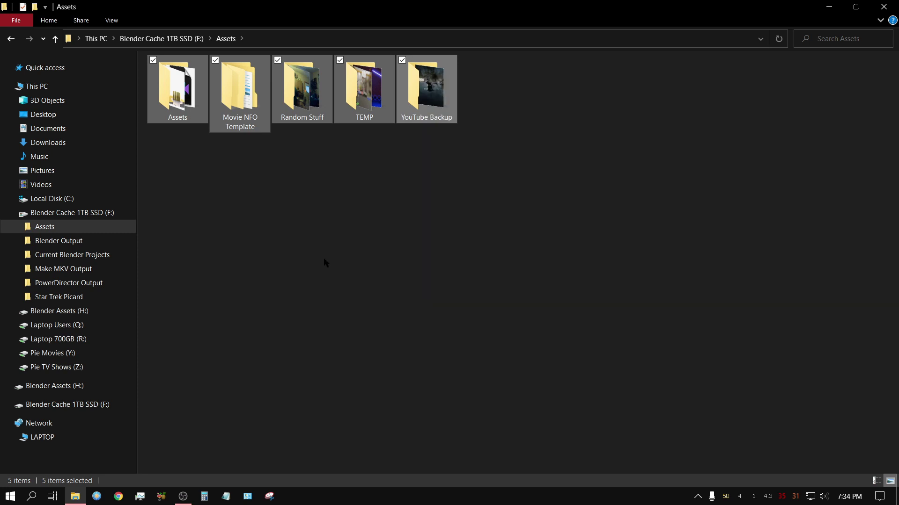
- Paste the copied folders into the empty Blender Assets (H:) drive
{"action": "left_click", "coordinate": [52, 312]}
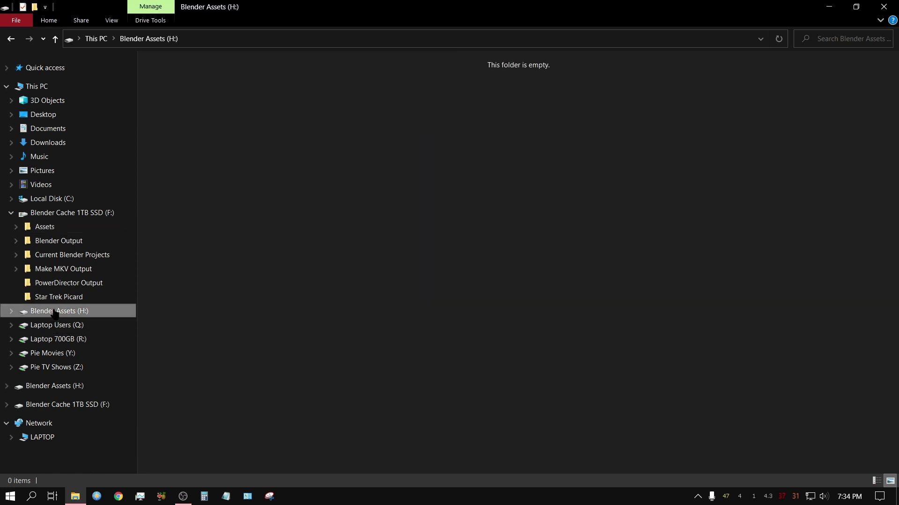
{"action": "right_click", "coordinate": [225, 157]}
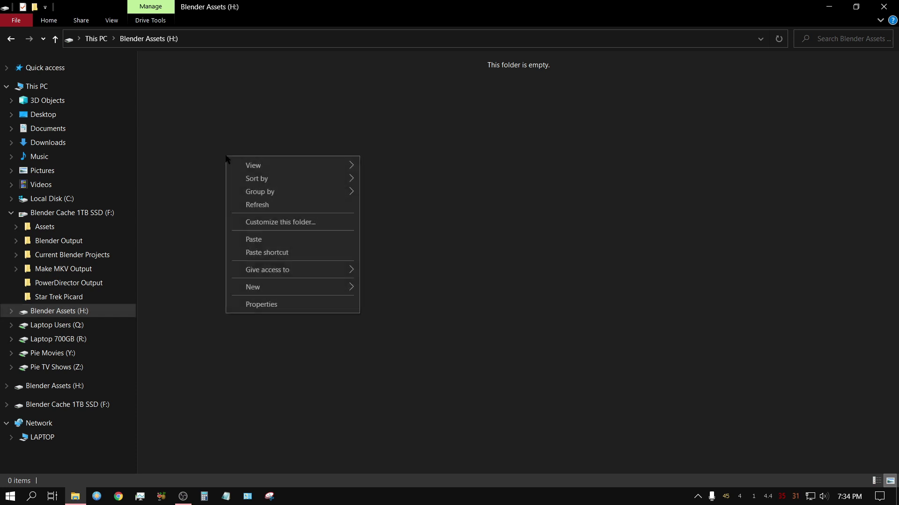
{"action": "left_click", "coordinate": [253, 240]}
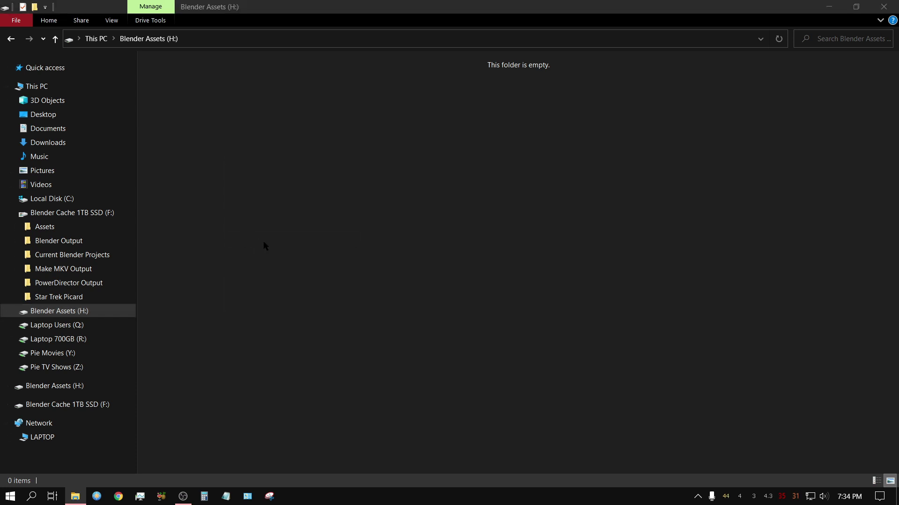